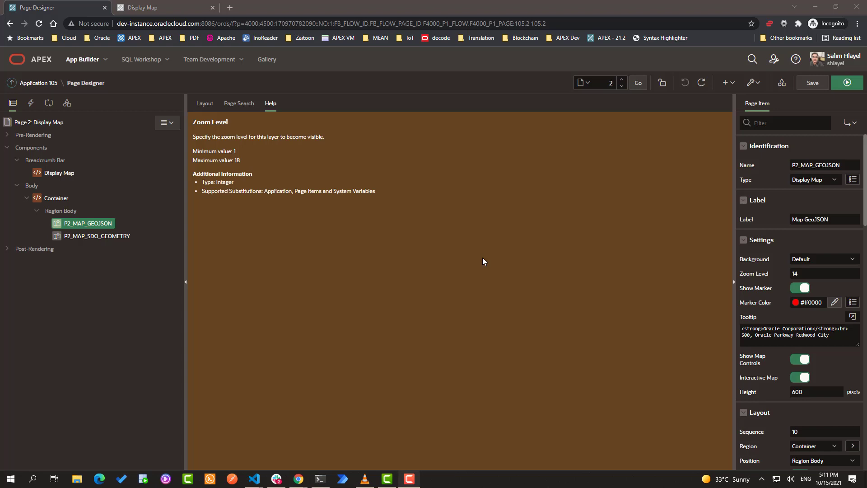
Review the GeoJSON map item's type, Default background, zoom level, marker colour and tooltip settings.
left_click(815, 180)
left_click(815, 180)
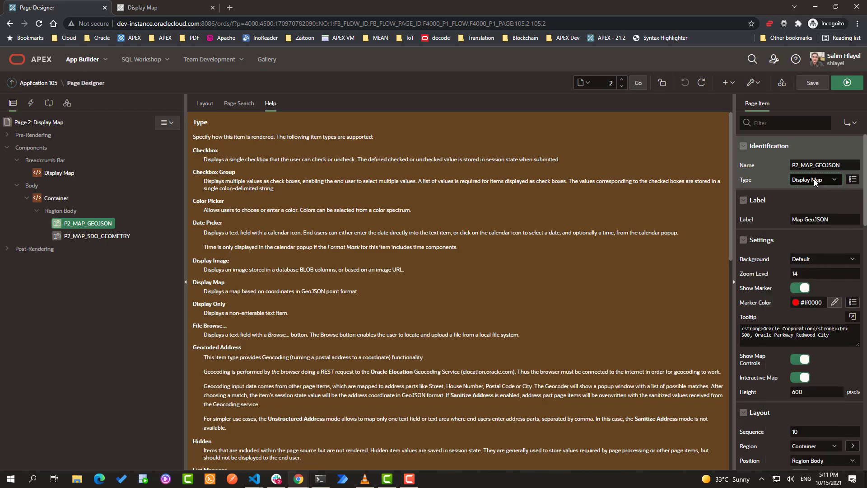
scroll(785, 260, "down", 1)
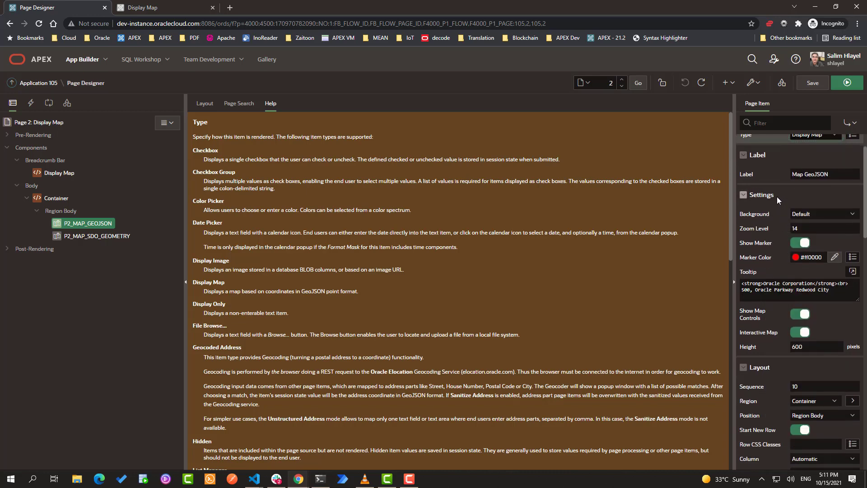
left_click(804, 216)
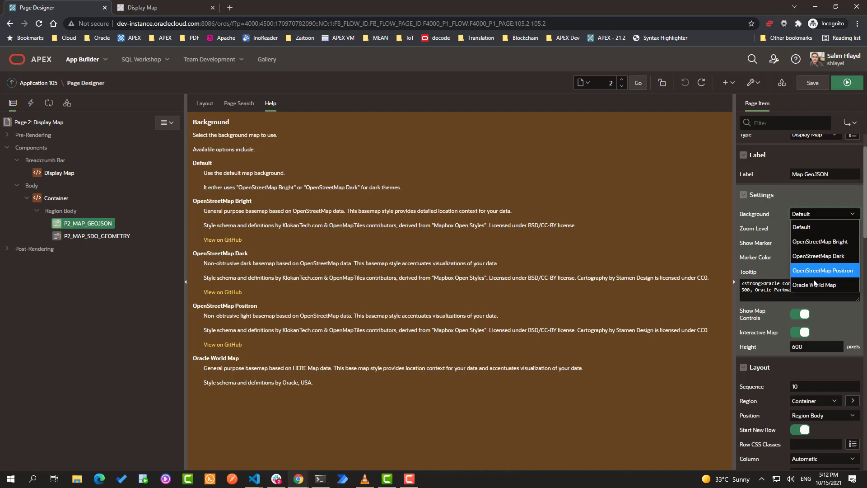
left_click(749, 215)
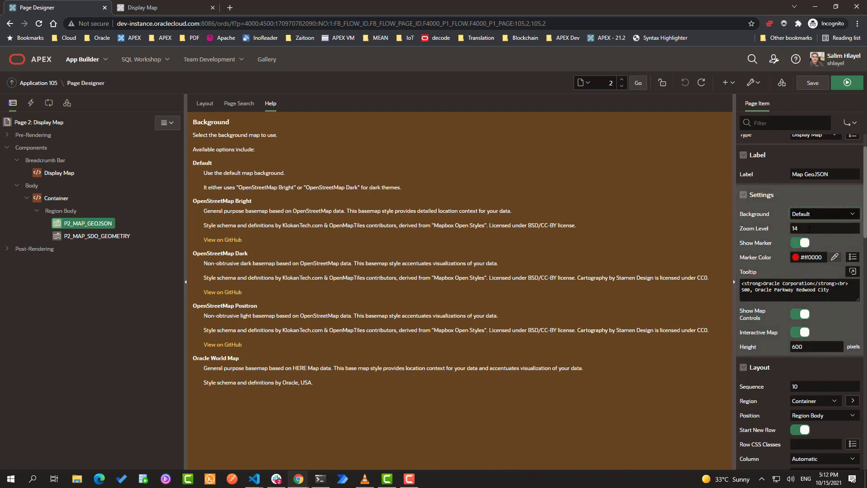
left_click(808, 228)
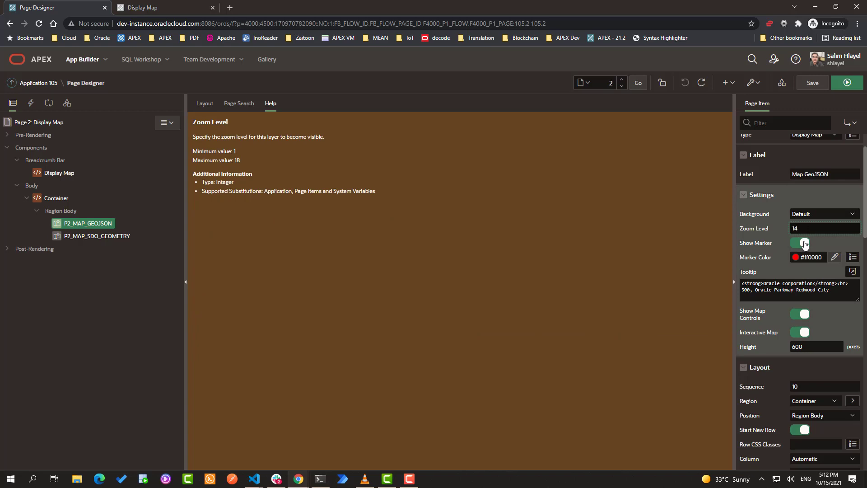
left_click(810, 257)
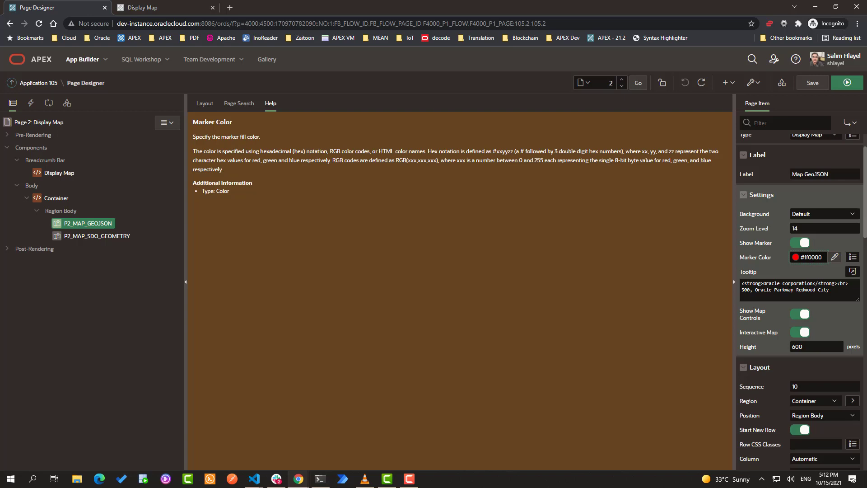
left_click(813, 284)
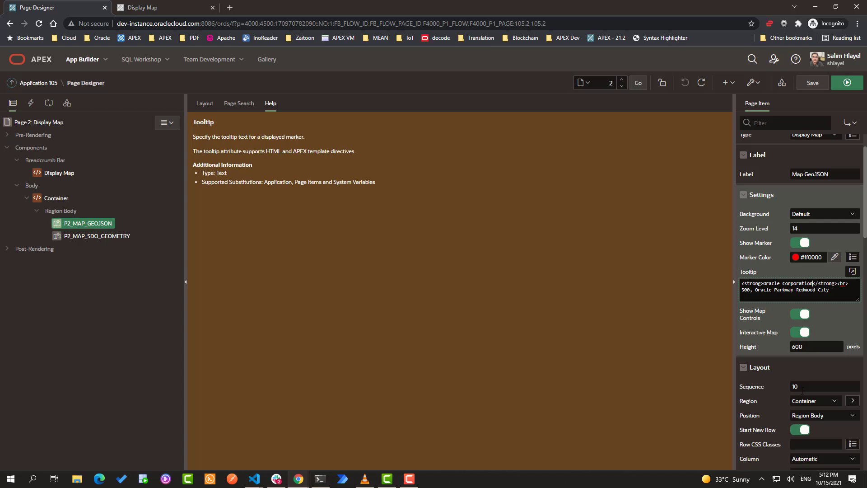
scroll(769, 336, "down", 3)
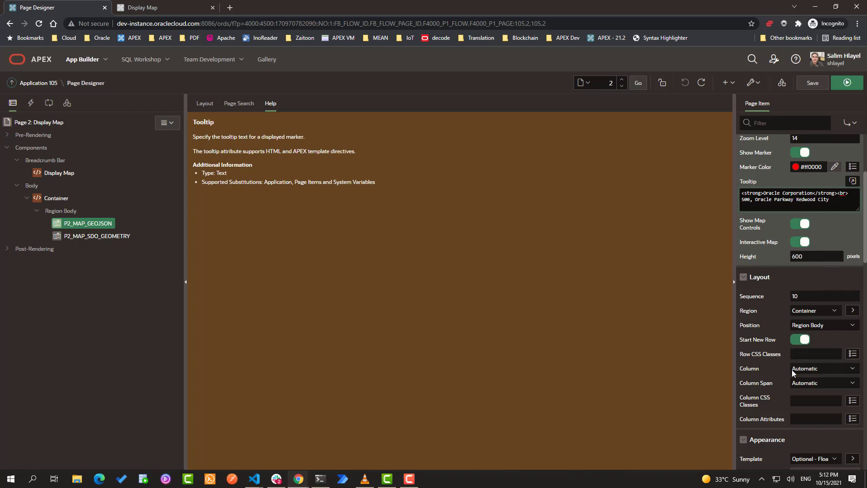
scroll(792, 373, "down", 5)
scroll(791, 373, "down", 2)
scroll(791, 373, "down", 3)
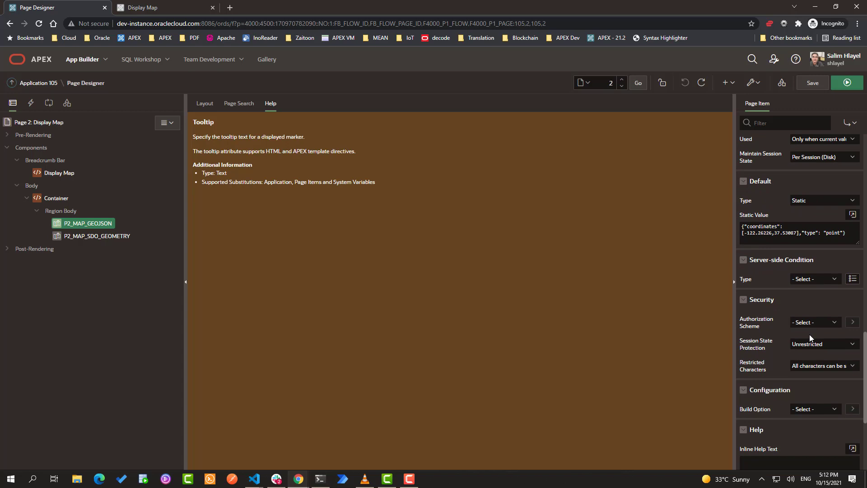
Inspect the GeoJSON static value, then the P2_MAP_SDO_GEOMETRY item's Oracle World Map background.
left_click(853, 215)
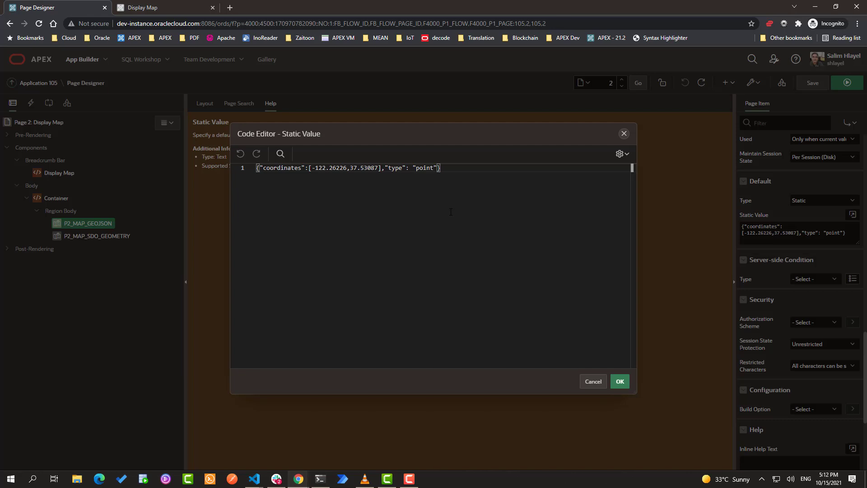
left_click(591, 383)
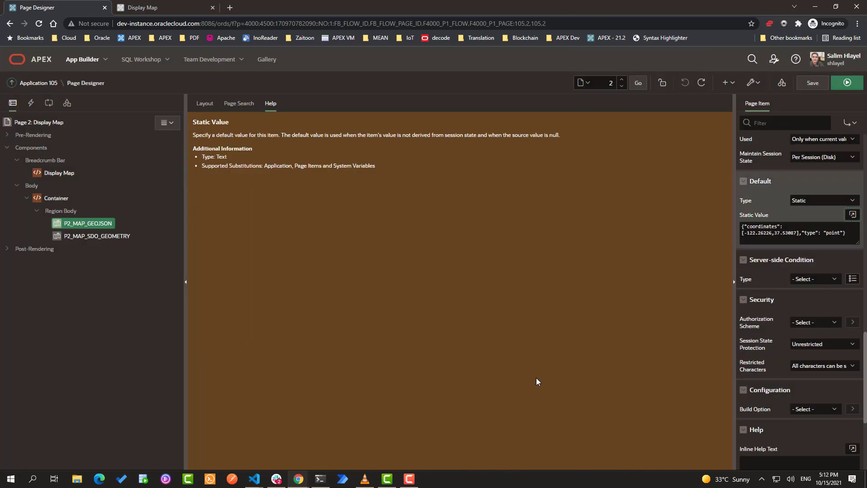
left_click(116, 237)
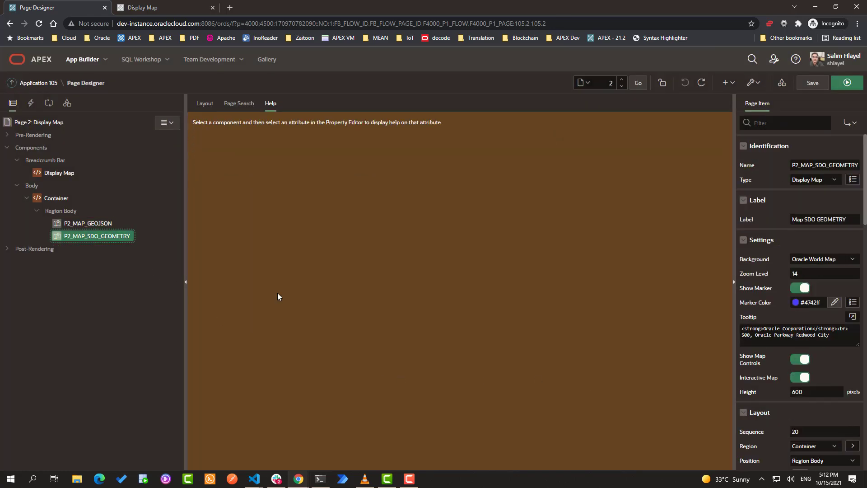
scroll(780, 366, "down", 1)
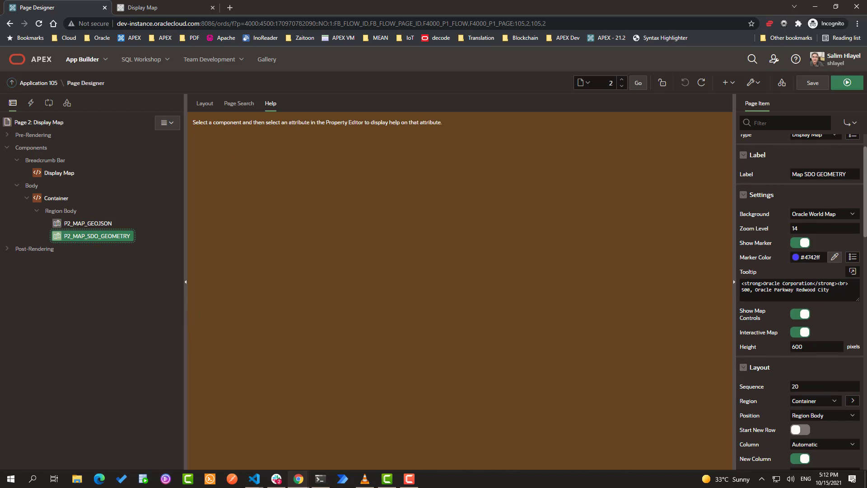
left_click(809, 214)
left_click(808, 214)
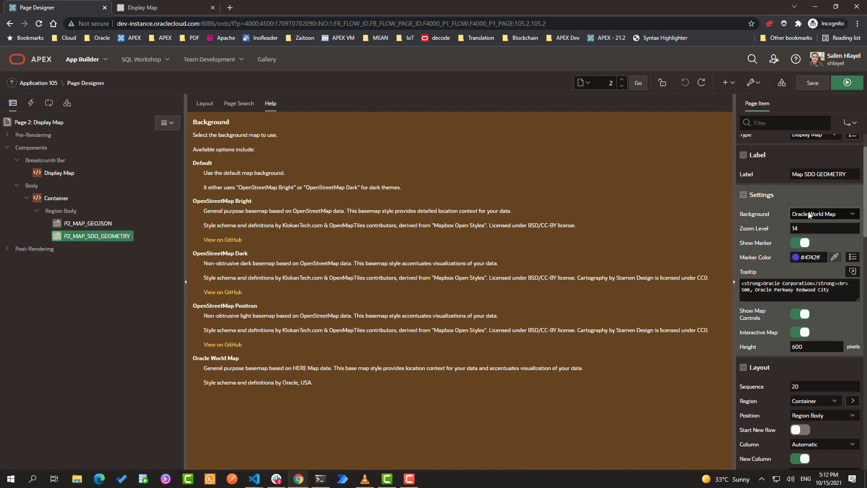
scroll(803, 407, "down", 3)
scroll(802, 419, "down", 1)
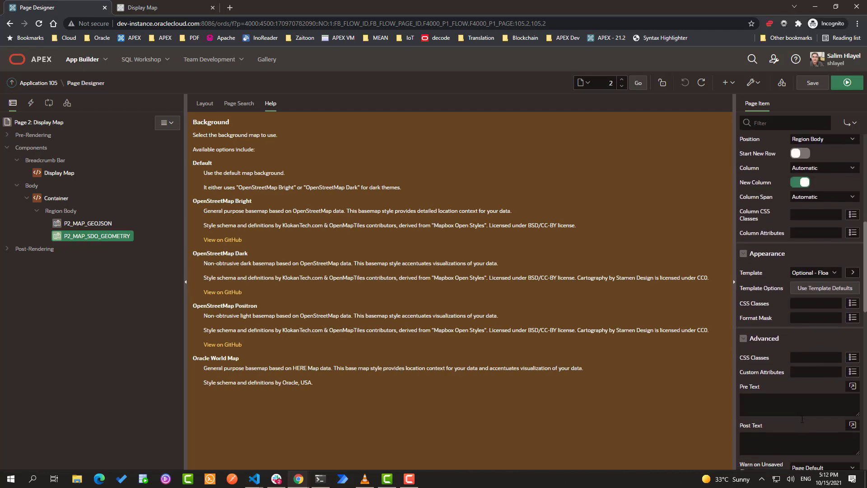
scroll(802, 419, "down", 3)
scroll(801, 420, "down", 3)
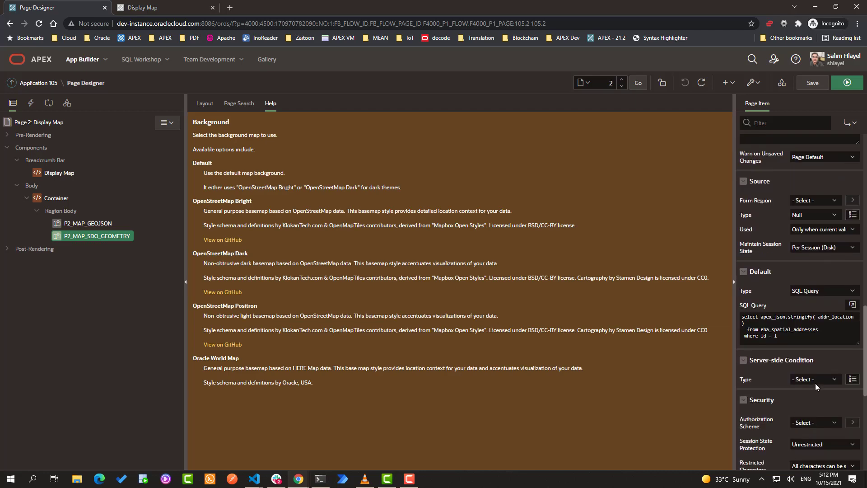
left_click(853, 304)
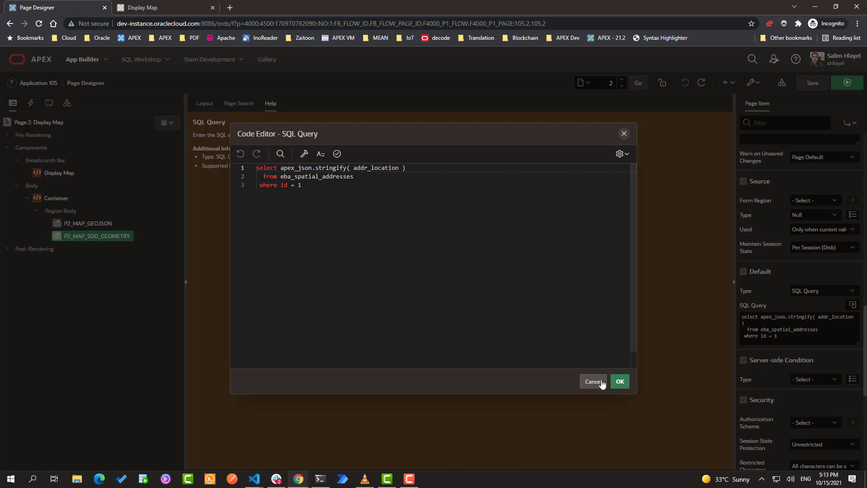
left_click(619, 382)
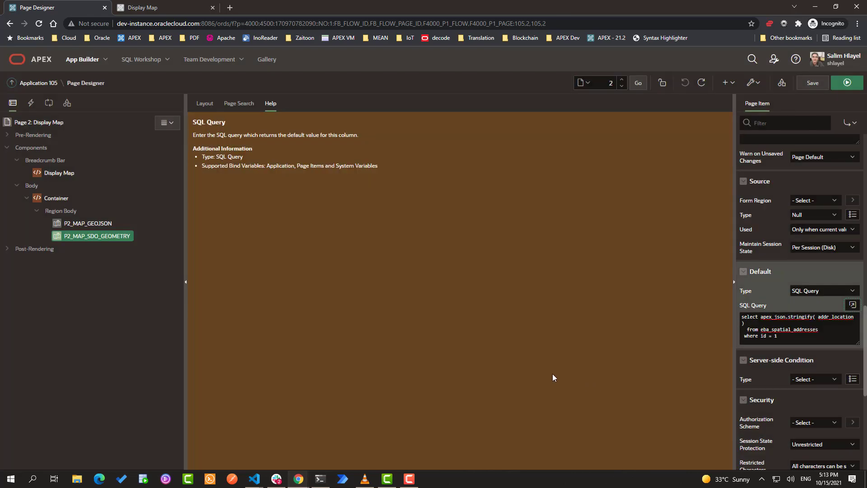
Save and run the Display Map page to preview the red and blue marker maps.
left_click(847, 82)
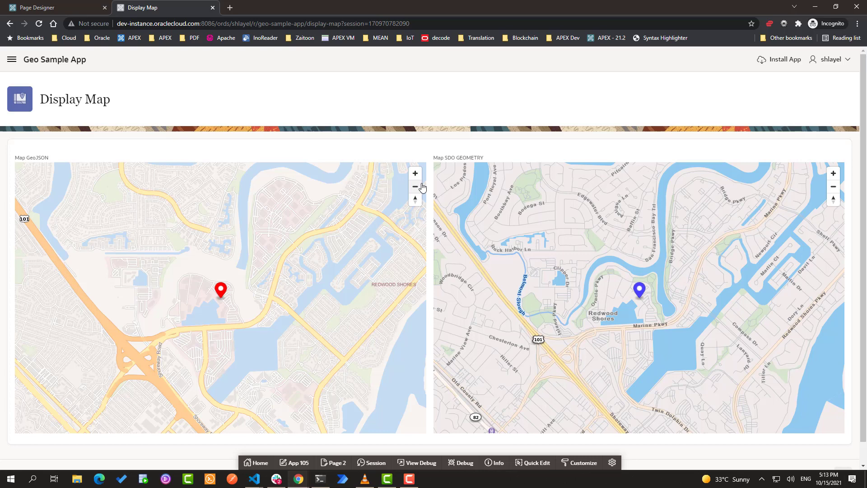
scroll(308, 279, "up", 1)
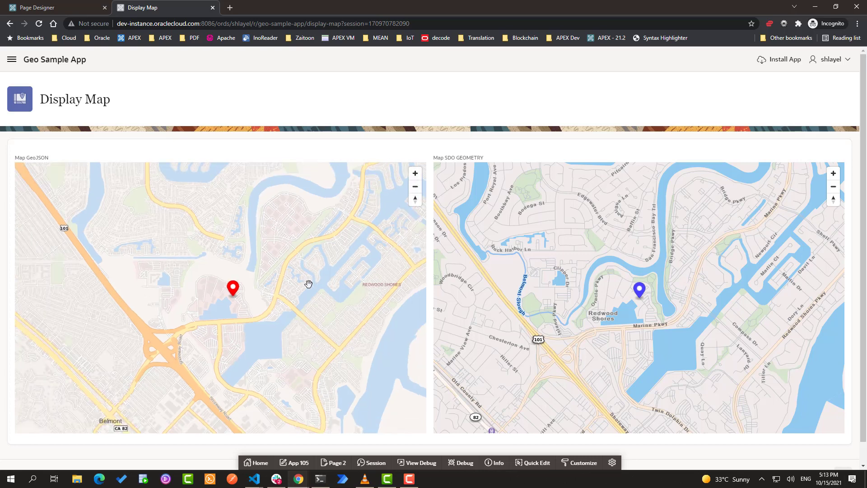
scroll(567, 292, "down", 1)
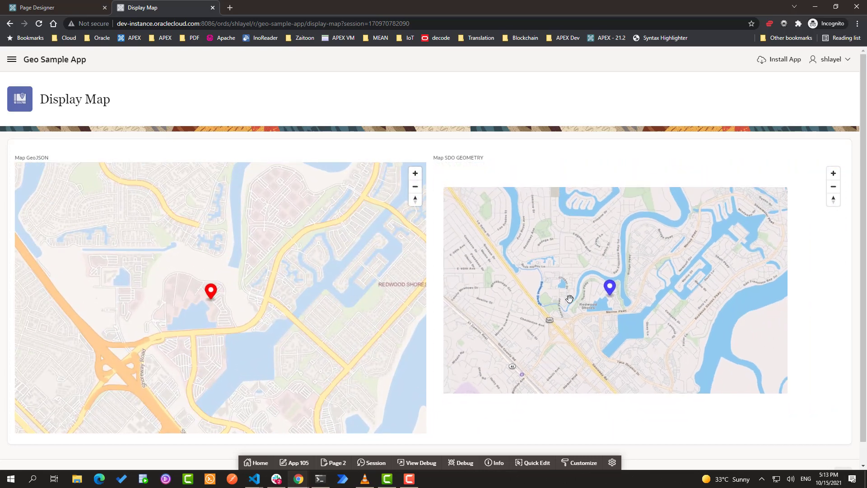